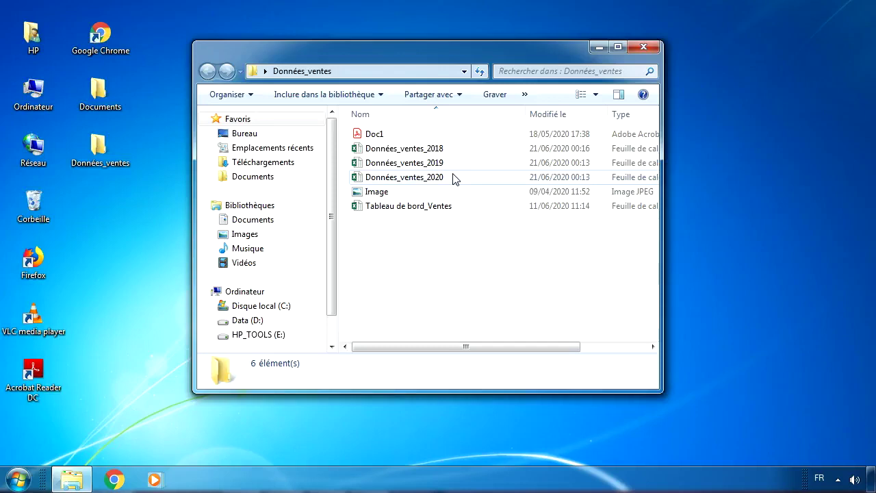
Step: Open the Données_ventes_2018 workbook and select its header row A1:J1 to review the columns
{"action": "mouse_move", "coordinate": [456, 196]}
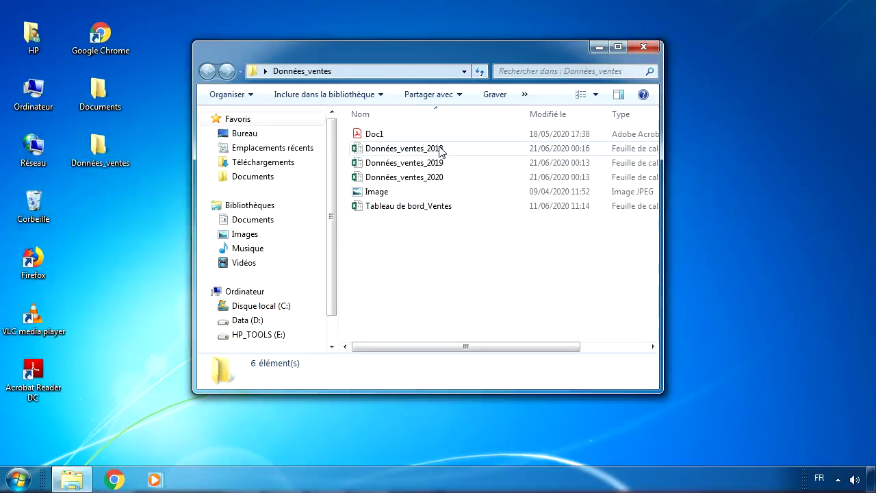
{"action": "mouse_move", "coordinate": [440, 163]}
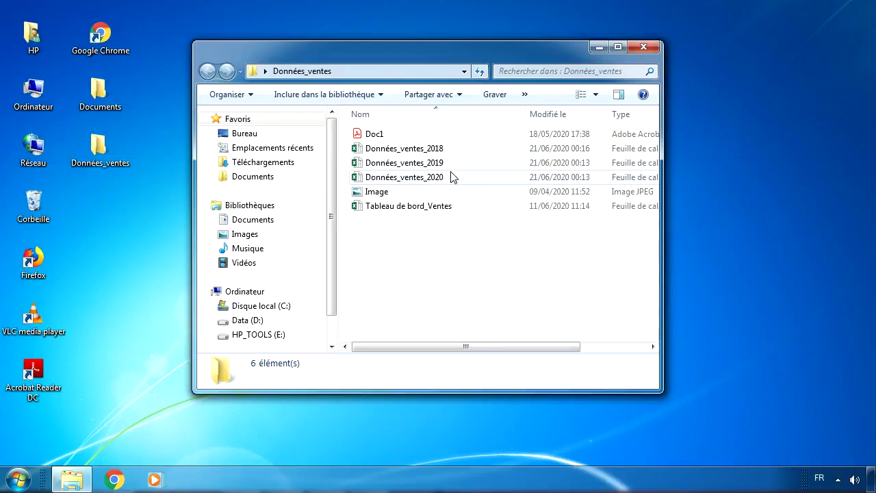
{"action": "double_click", "coordinate": [390, 148]}
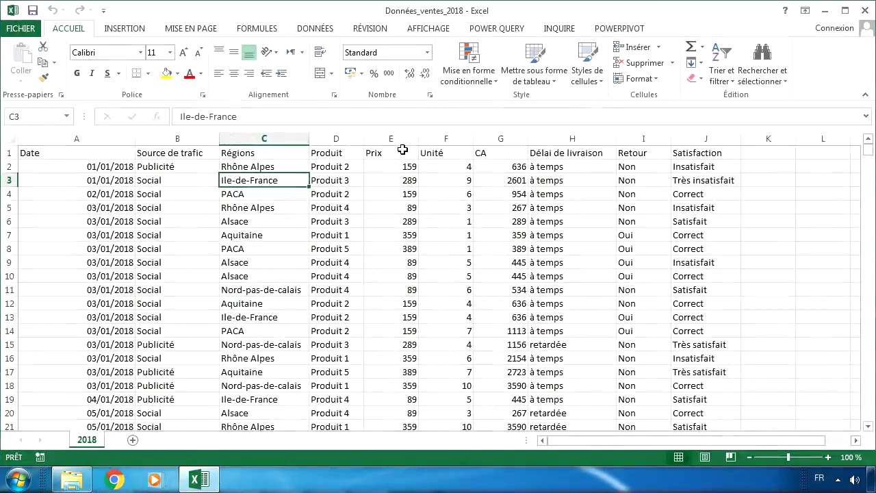
{"action": "left_click", "coordinate": [202, 236]}
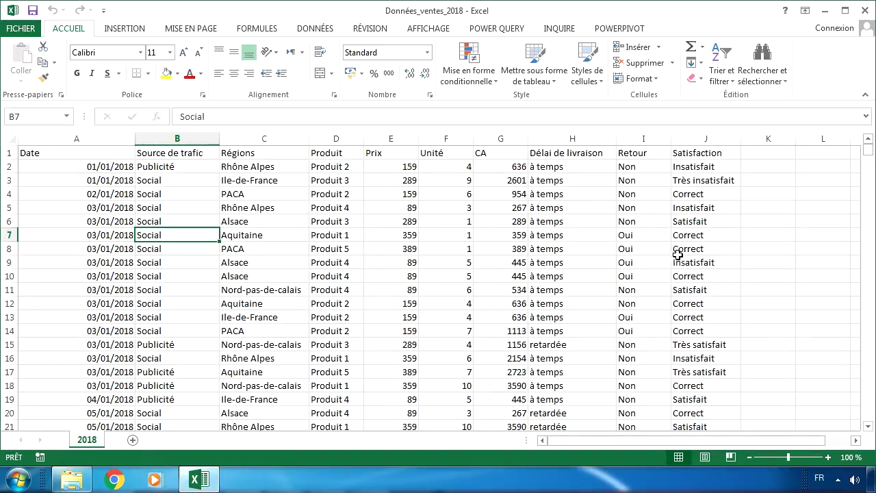
{"action": "mouse_move", "coordinate": [868, 149]}
{"action": "left_mouse_down"}
{"action": "mouse_move", "coordinate": [866, 327]}
{"action": "mouse_move", "coordinate": [864, 138]}
{"action": "left_mouse_up"}
{"action": "left_click_drag", "start_coordinate": [85, 155], "coordinate": [691, 150]}
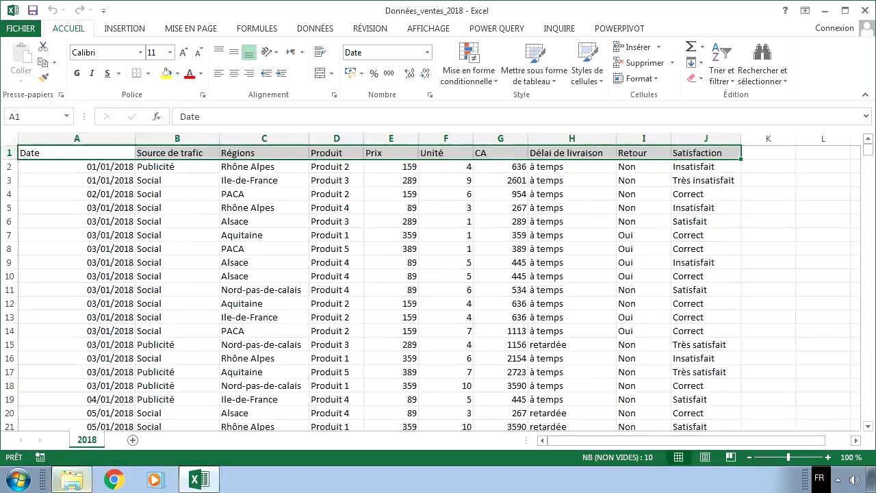
Step: Open the Données_ventes_2019 and Données_ventes_2020 workbooks from the Données_ventes folder as well
{"action": "left_click", "coordinate": [72, 480]}
{"action": "double_click", "coordinate": [404, 163]}
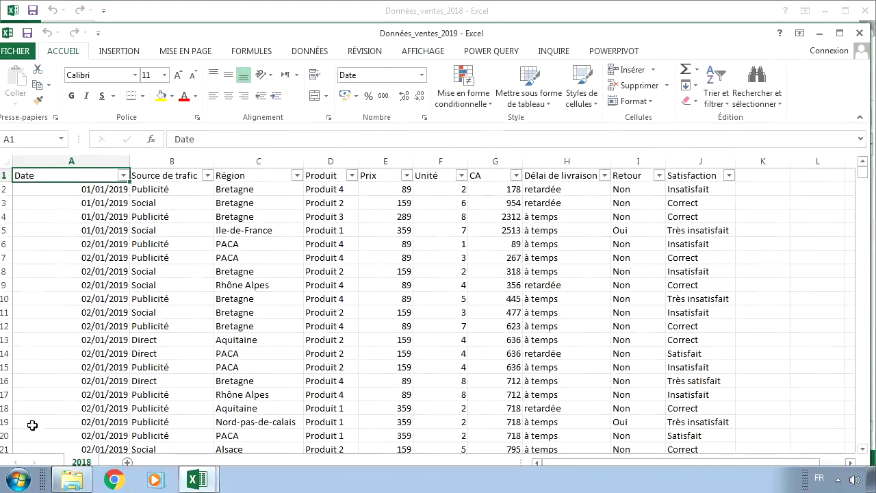
{"action": "left_click", "coordinate": [74, 479]}
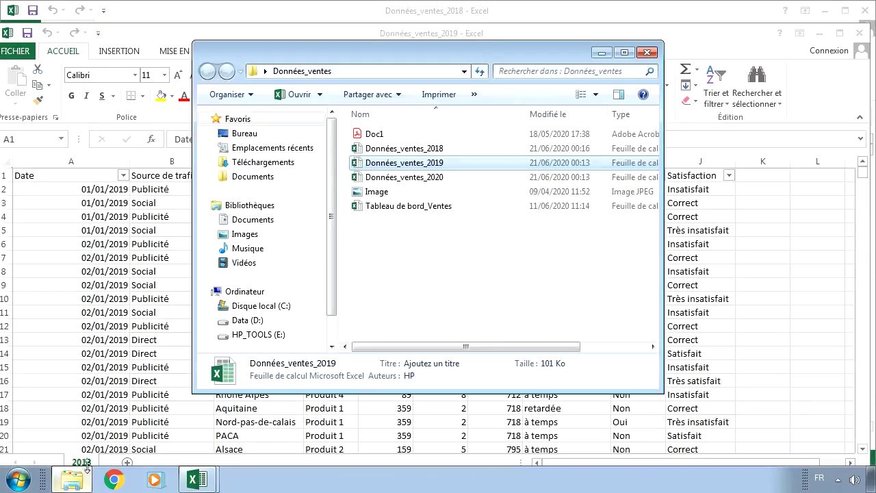
{"action": "double_click", "coordinate": [402, 178]}
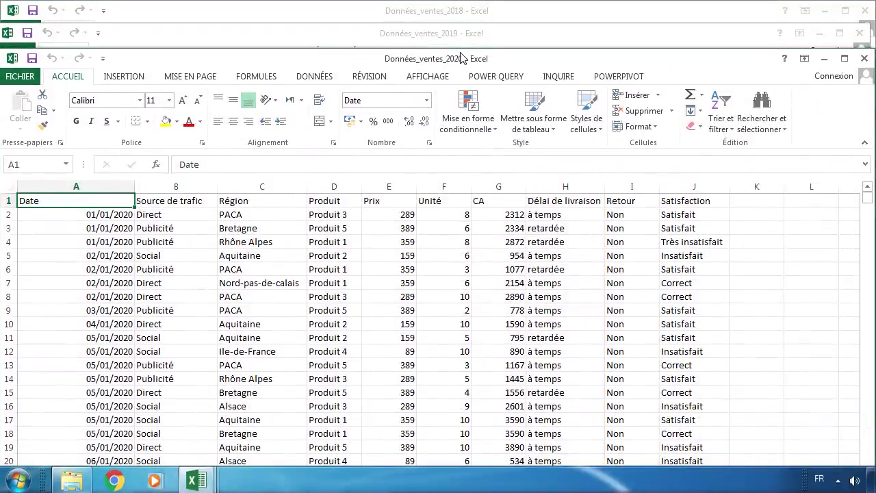
{"action": "left_click_drag", "start_coordinate": [462, 58], "coordinate": [461, 58]}
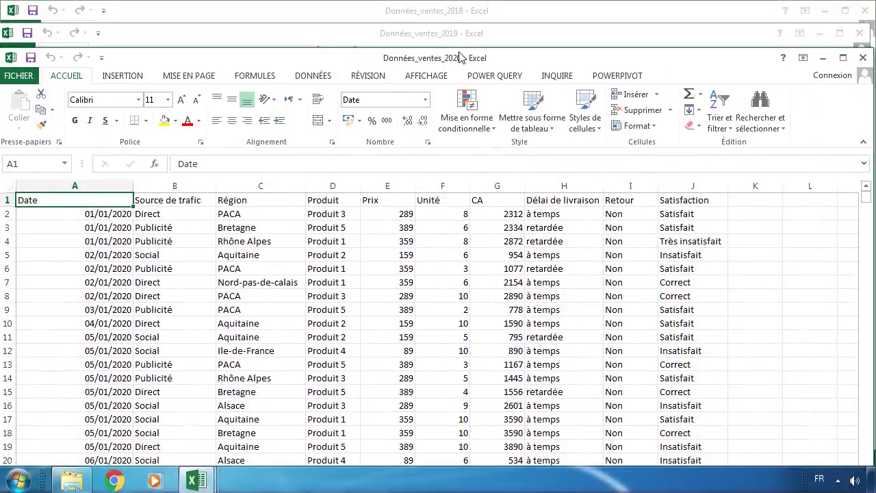
Step: Arrange all open workbook windows horizontally
{"action": "left_click", "coordinate": [421, 77]}
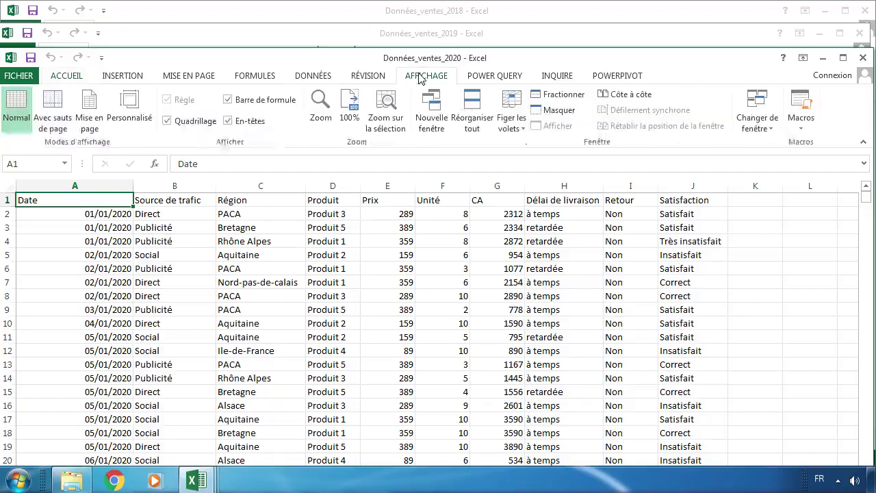
{"action": "left_click", "coordinate": [479, 108]}
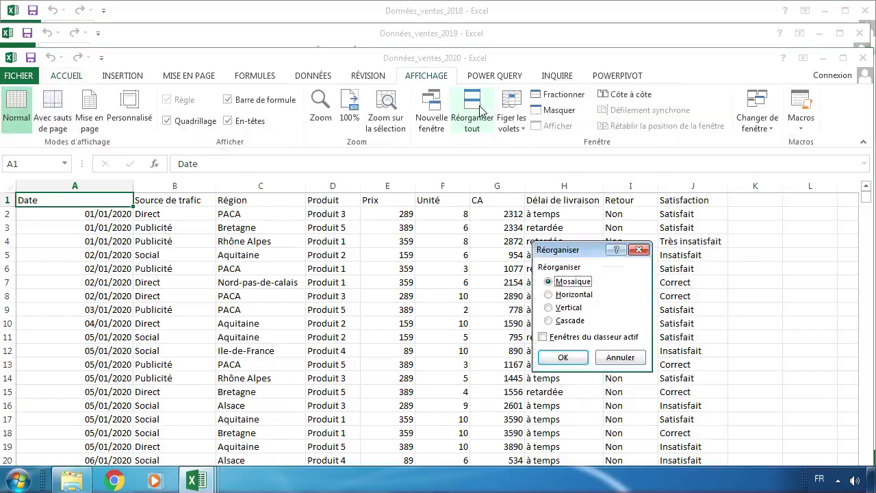
{"action": "left_click", "coordinate": [549, 296]}
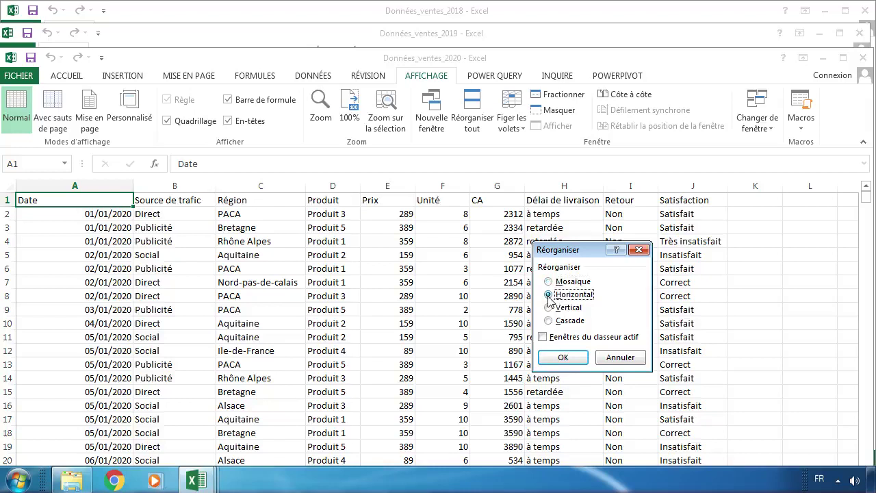
{"action": "left_click", "coordinate": [561, 359]}
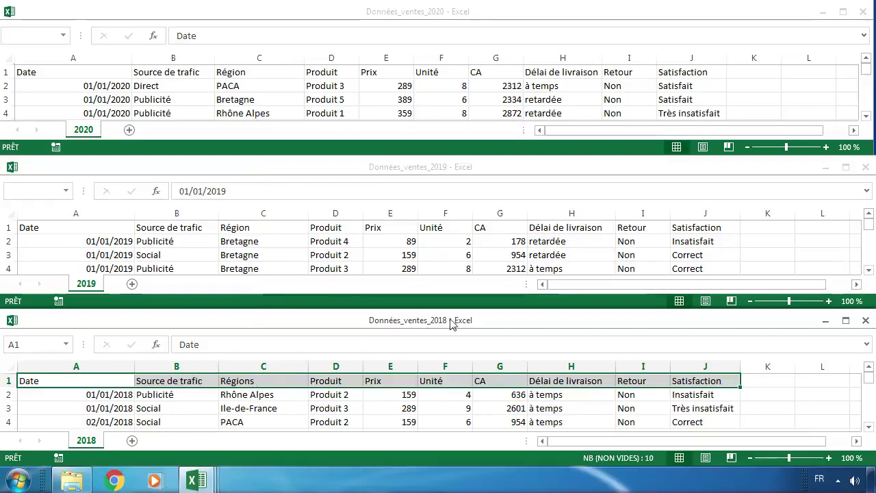
Step: Change the header in cell C1 of the 2018 workbook to "Région", matching the other two workbooks
{"action": "double_click", "coordinate": [263, 382]}
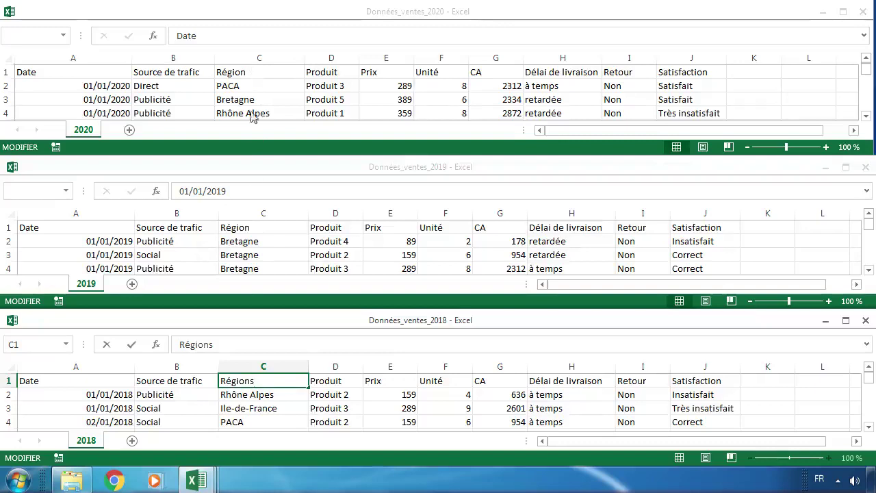
{"action": "key", "text": "BackSpace"}
{"action": "left_click", "coordinate": [274, 392]}
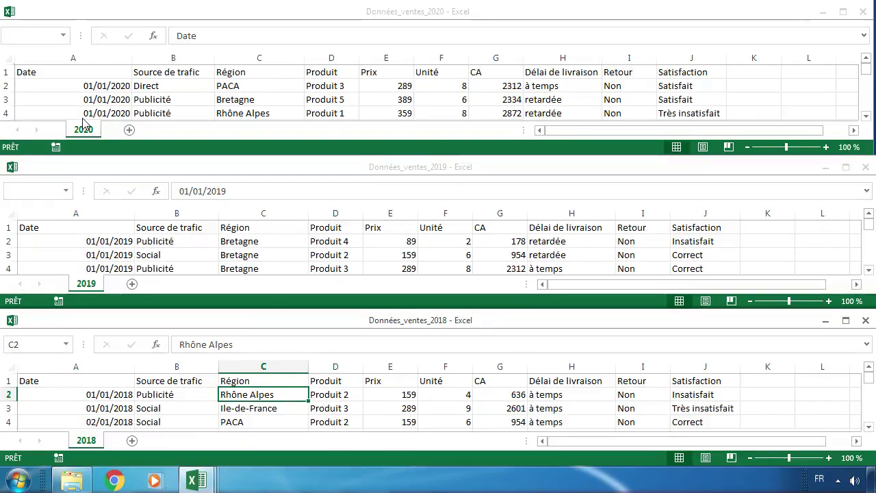
Step: Rename the sheet of the 2018 workbook as "Données_ventes"
{"action": "double_click", "coordinate": [86, 441]}
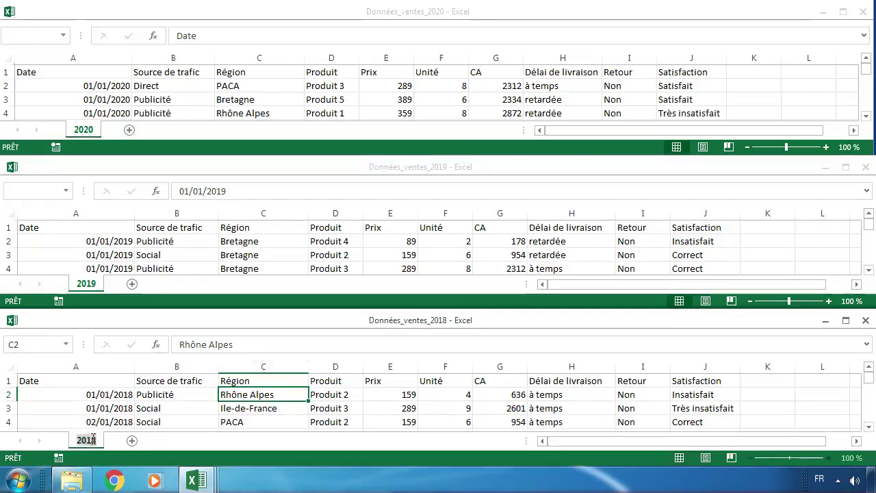
{"action": "type", "text": "Données"}
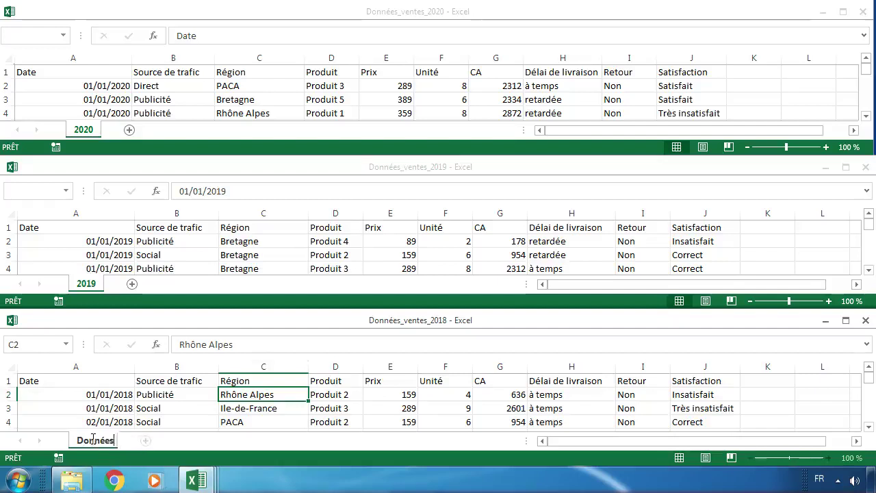
{"action": "type", "text": "_ventes"}
{"action": "key", "text": "Return"}
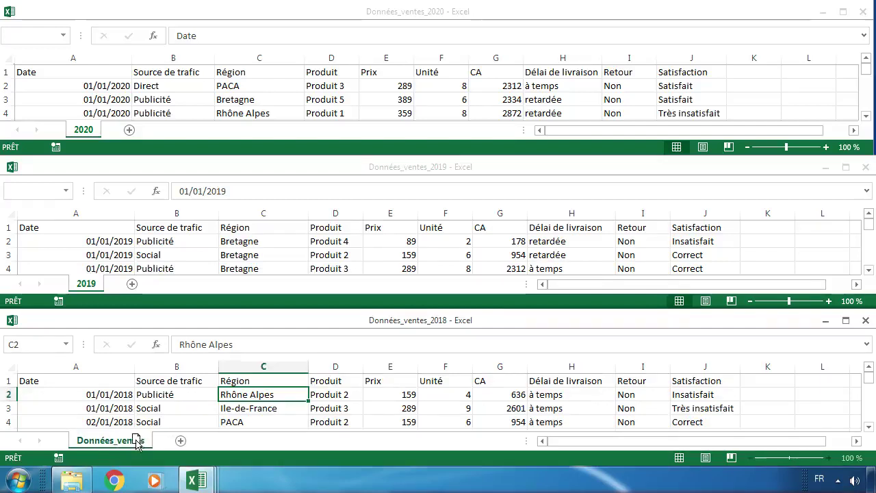
Step: Copy the 2018 workbook's sheet name and use it to rename the 2019 workbook's sheet as "Données_ventes"
{"action": "double_click", "coordinate": [137, 440]}
{"action": "key", "text": "ctrl+c"}
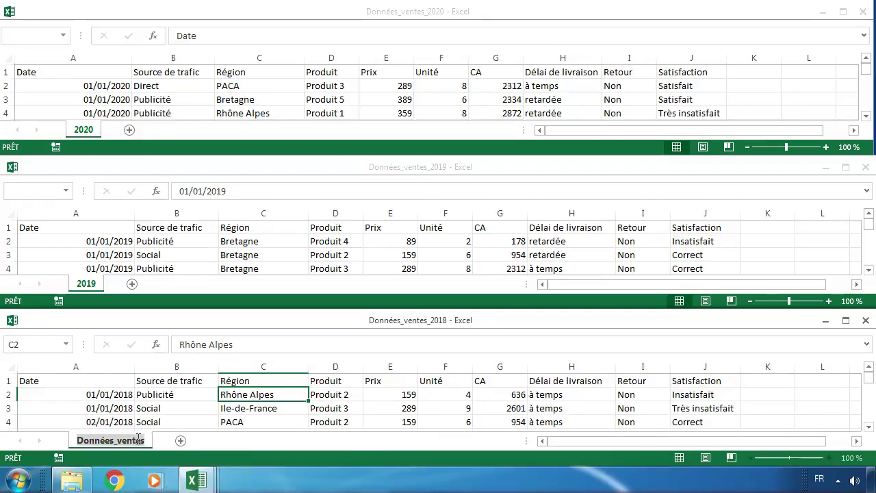
{"action": "left_click", "coordinate": [87, 283]}
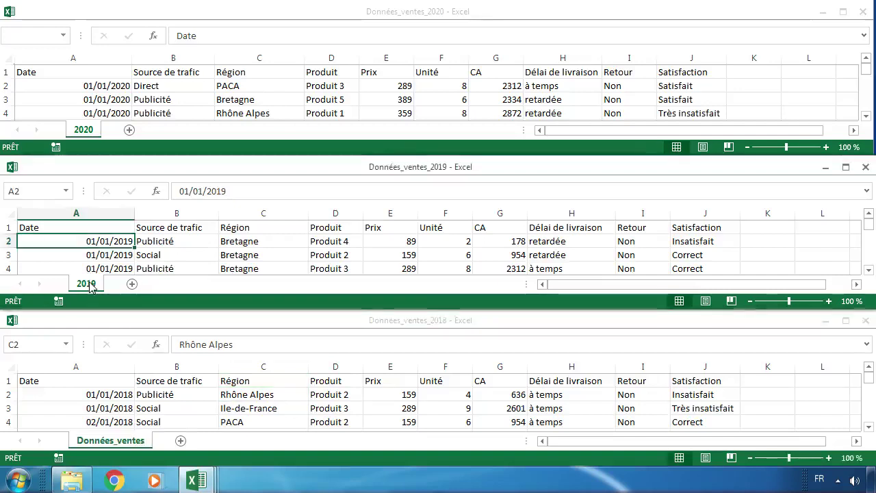
{"action": "double_click", "coordinate": [91, 282]}
{"action": "key", "text": "ctrl+v"}
{"action": "left_click", "coordinate": [149, 252]}
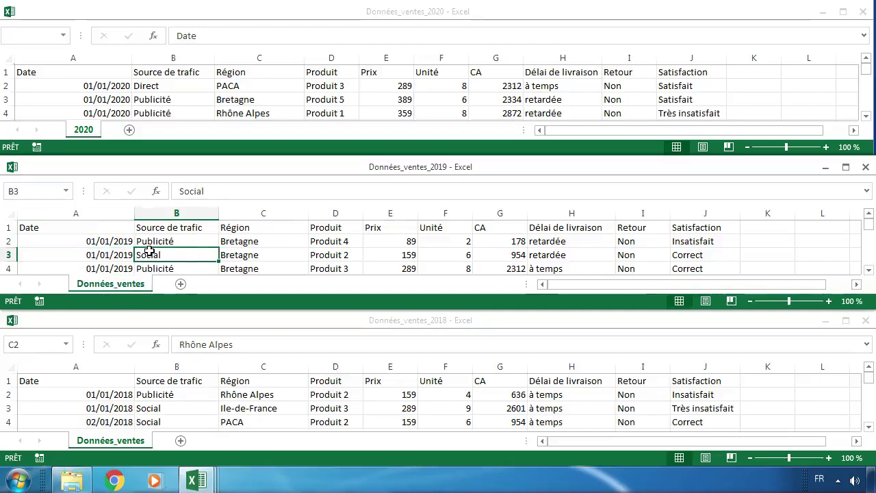
{"action": "left_click", "coordinate": [153, 408]}
{"action": "left_click", "coordinate": [153, 408]}
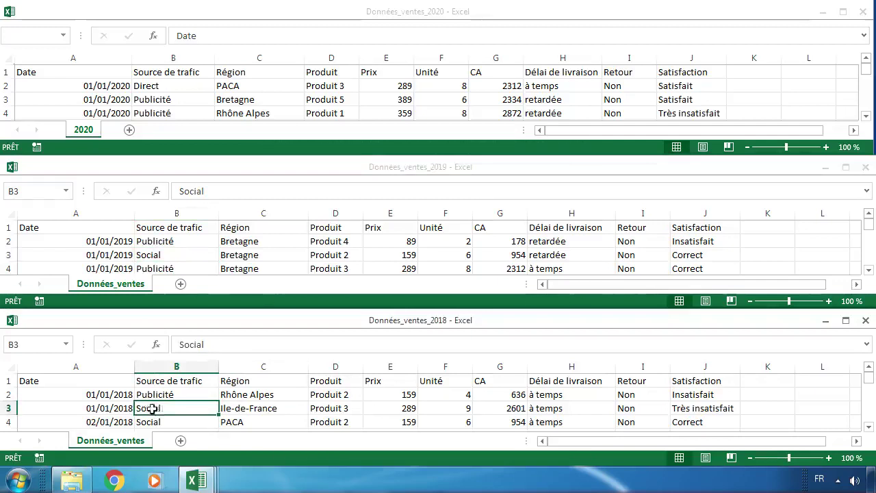
Step: Rename the sheet of the 2020 workbook as "Données_ventes" with the copied name
{"action": "left_click", "coordinate": [86, 130]}
{"action": "double_click", "coordinate": [86, 130]}
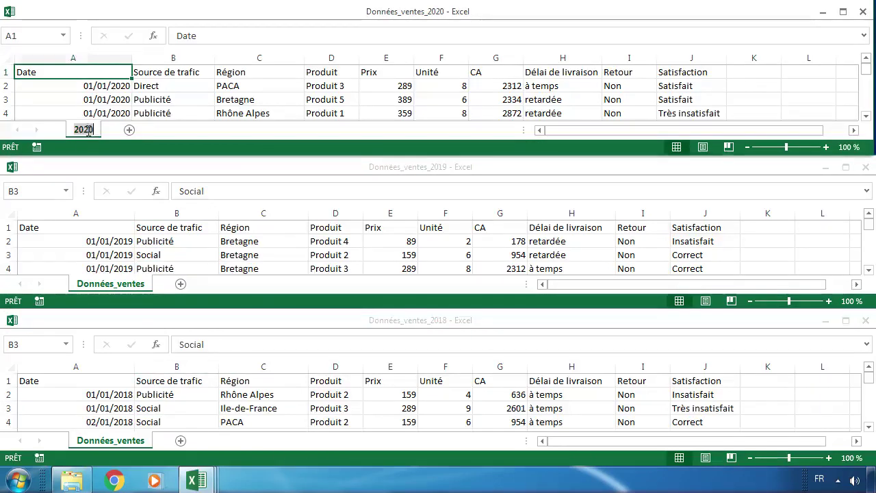
{"action": "key", "text": "ctrl+v"}
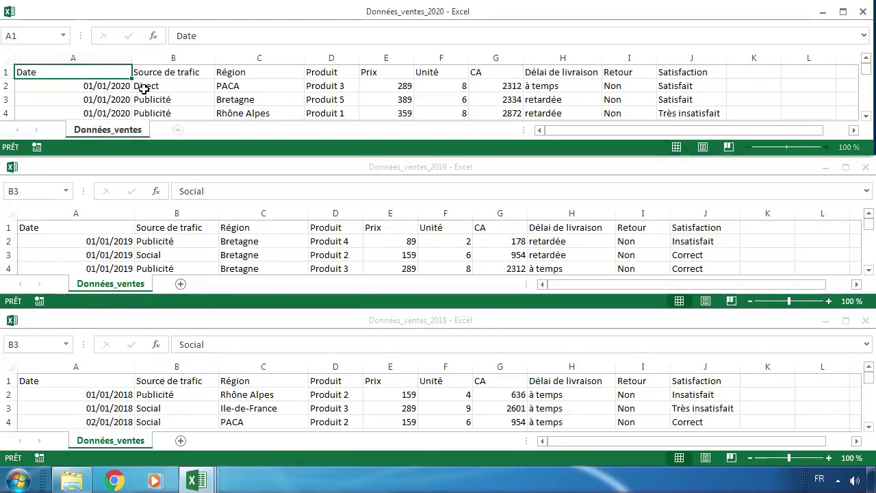
{"action": "left_click", "coordinate": [144, 87]}
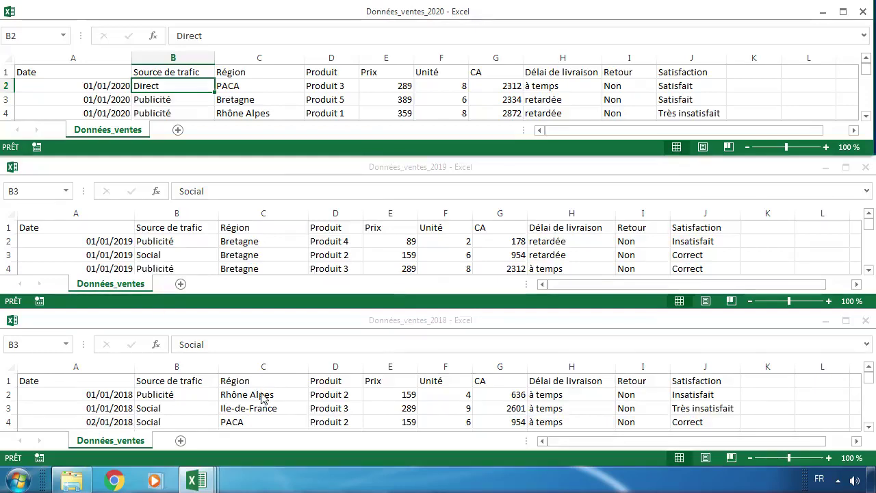
Step: Close the Données_ventes_2018 and Données_ventes_2019 workbooks
{"action": "left_click", "coordinate": [479, 320]}
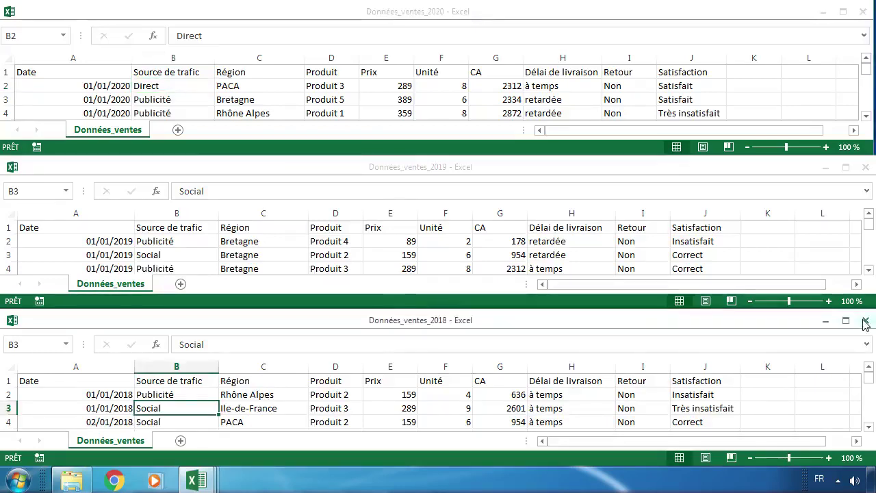
{"action": "left_click", "coordinate": [865, 321]}
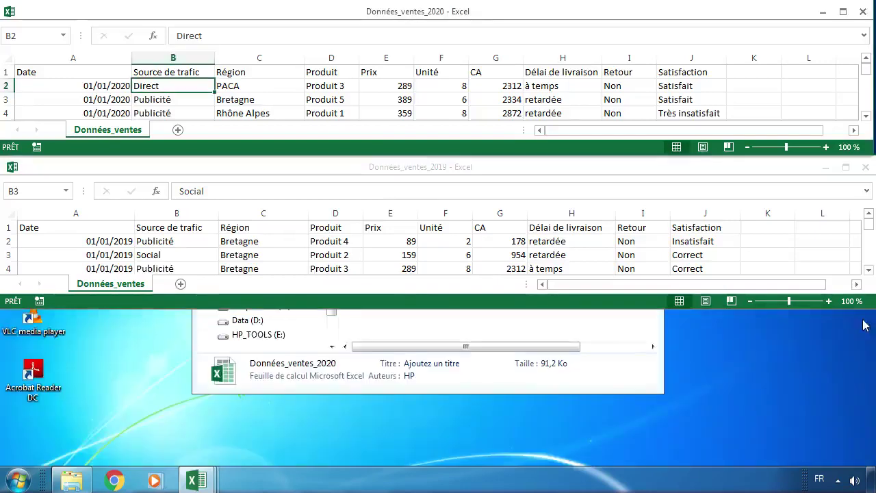
{"action": "left_click", "coordinate": [866, 167]}
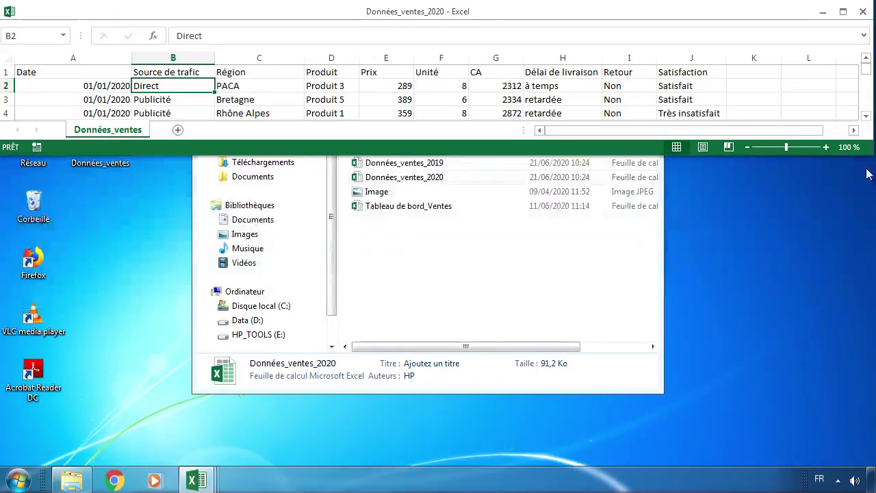
Step: Enlarge the Données_ventes_2020 window and create a new blank workbook
{"action": "left_click_drag", "start_coordinate": [609, 156], "coordinate": [607, 445]}
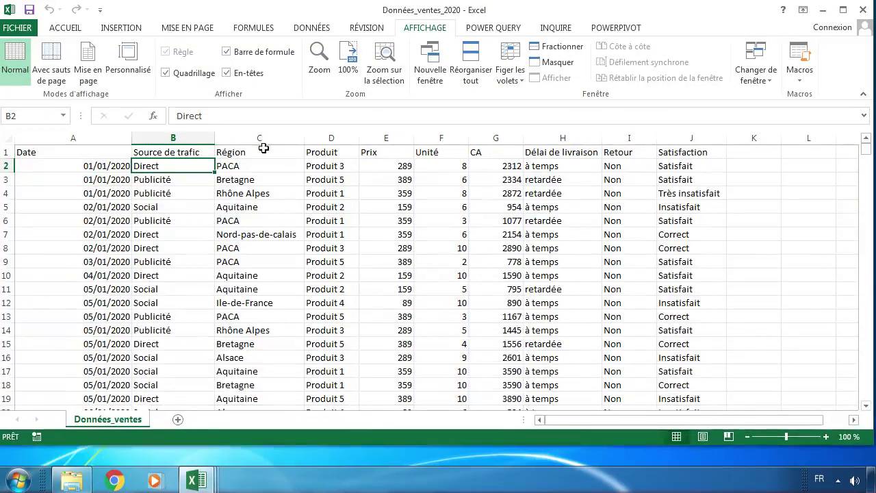
{"action": "left_click", "coordinate": [17, 30]}
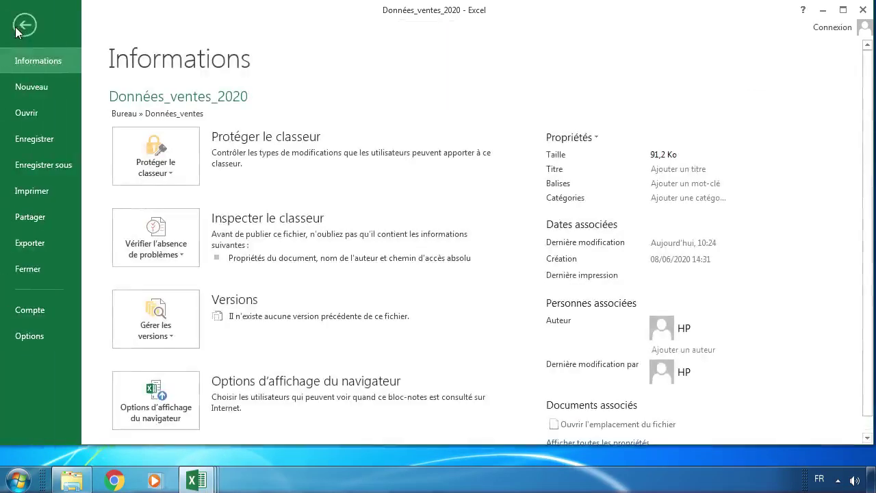
{"action": "left_click", "coordinate": [28, 86]}
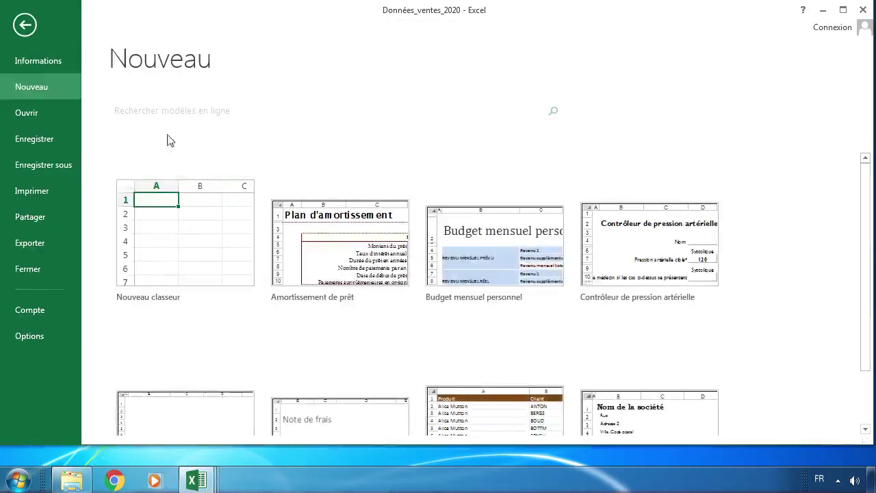
{"action": "left_click", "coordinate": [198, 235]}
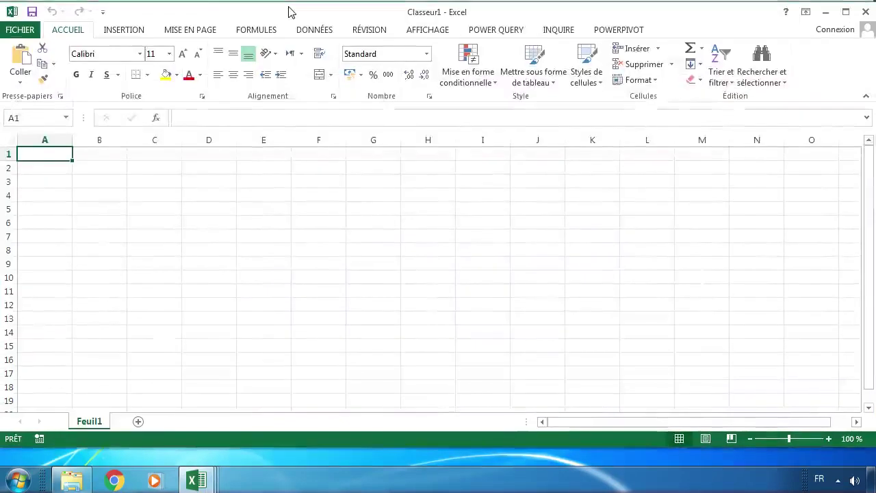